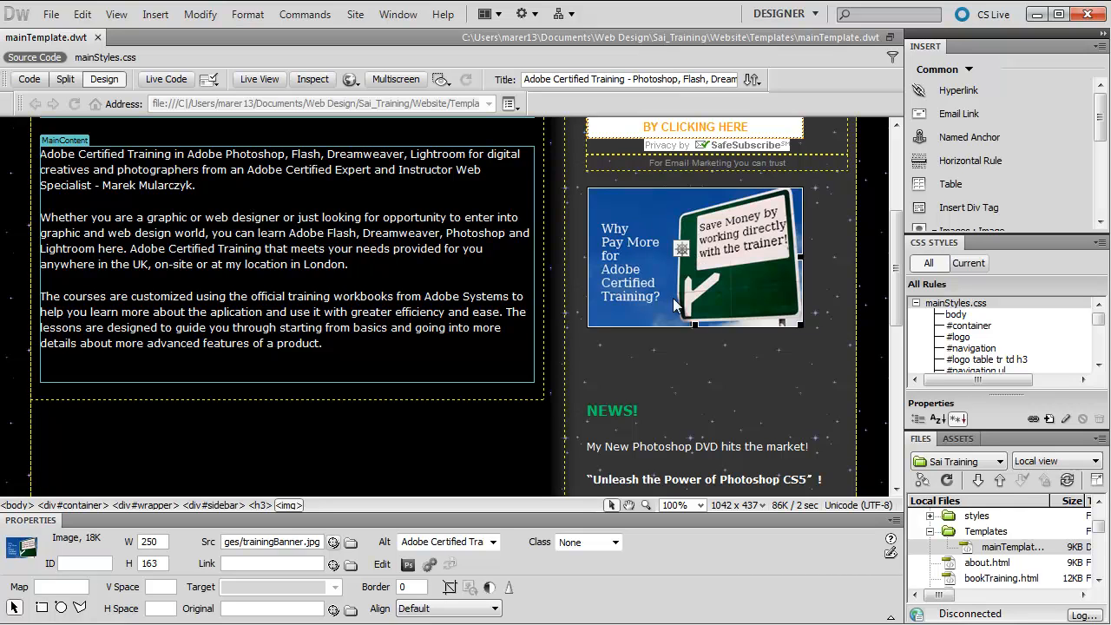
pyautogui.press('Right')
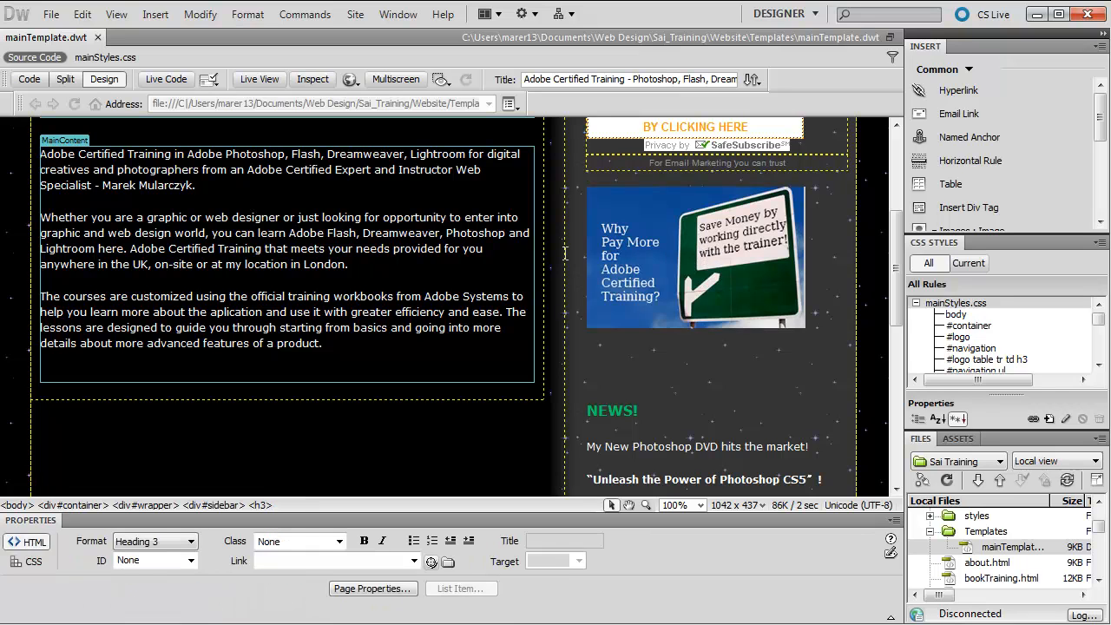
pyautogui.click(647, 243)
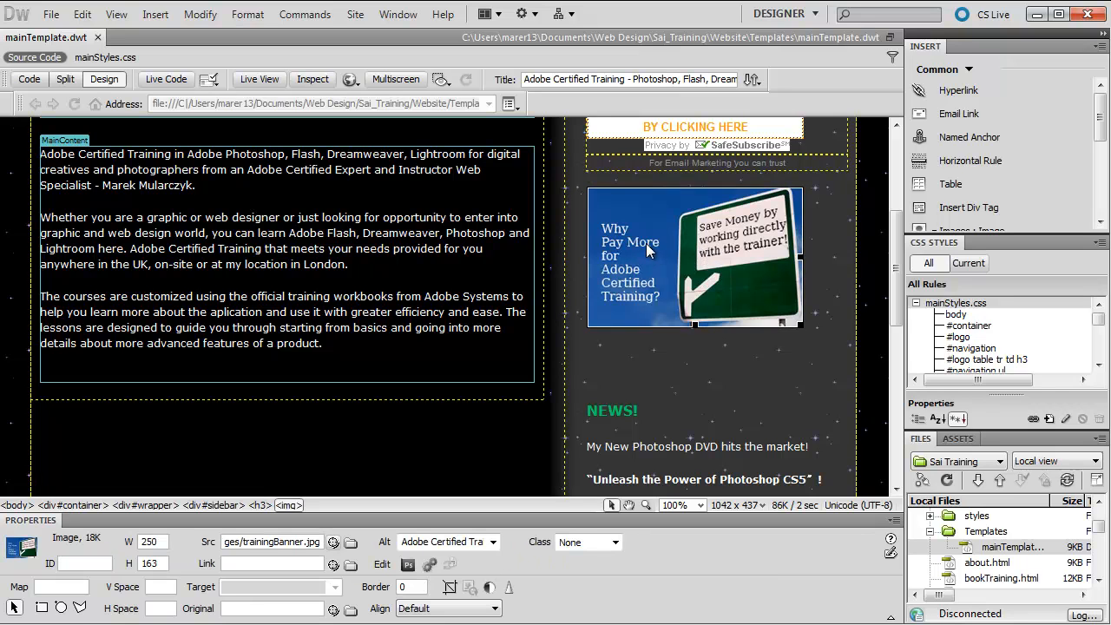
pyautogui.hotkey('alt', 'Tab')
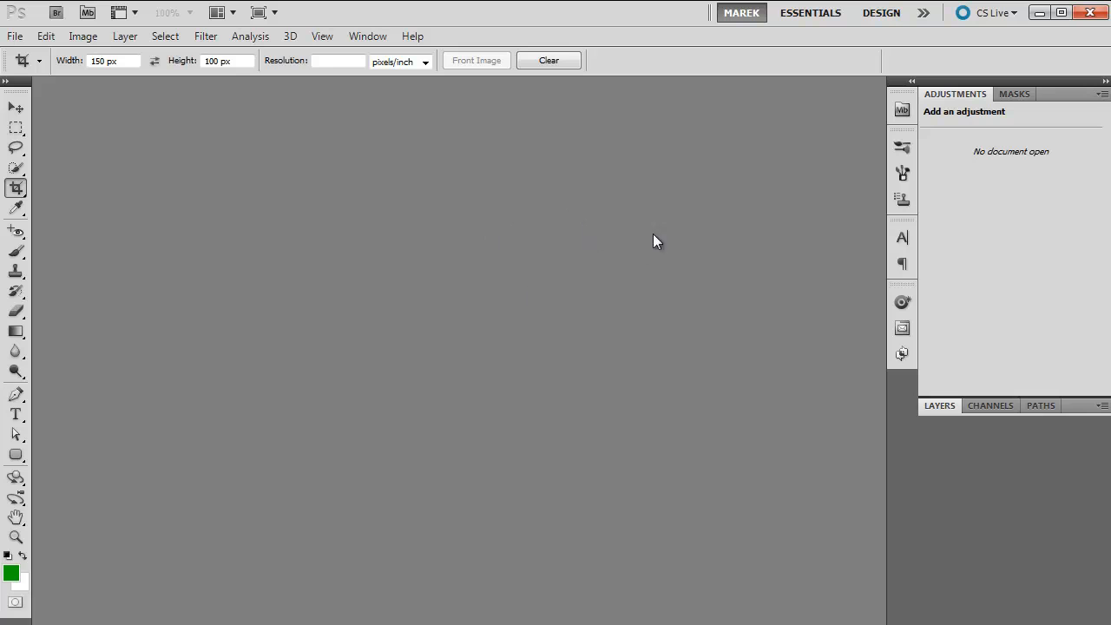
pyautogui.hotkey('alt', 'Tab')
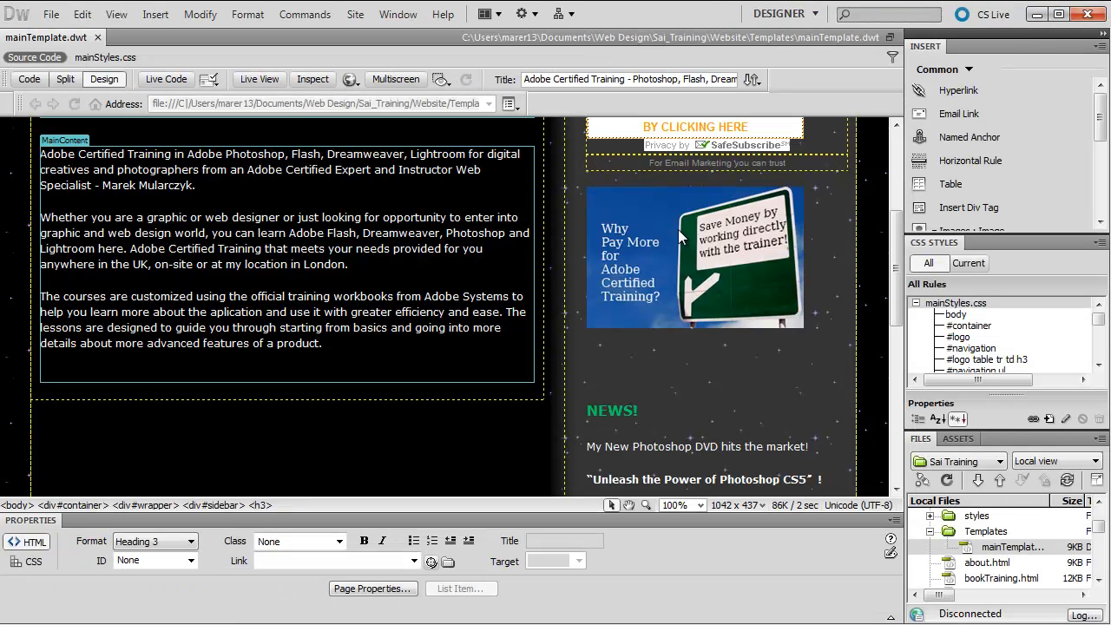
# - Check which editors are assigned to the .jpg .jpe .jpeg extensions in the File Types / Editors preferences
pyautogui.click(708, 250)
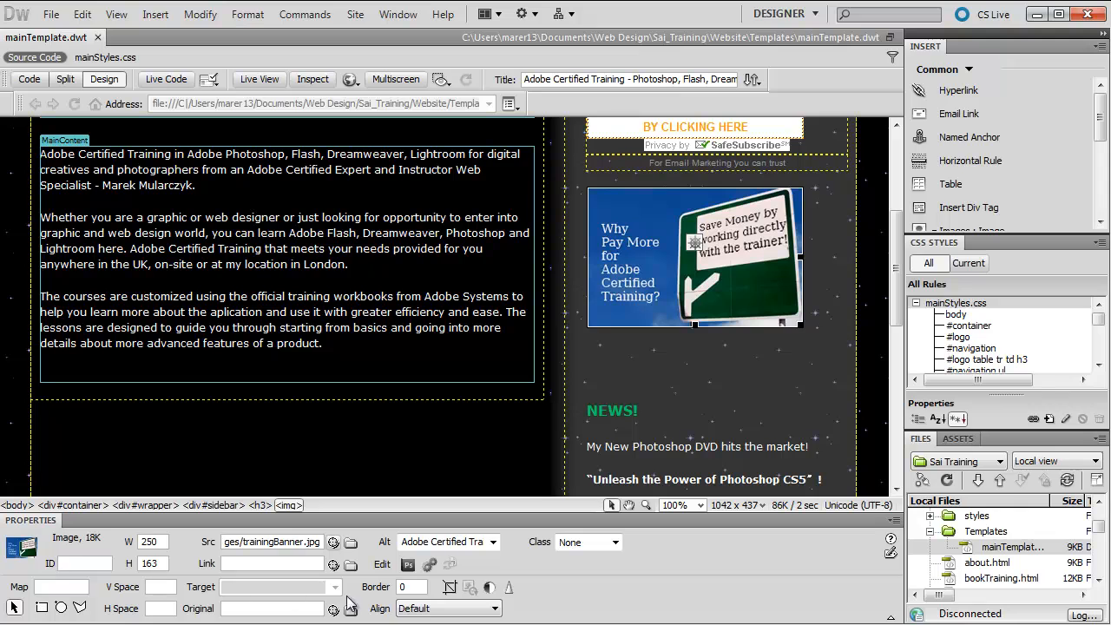
pyautogui.click(409, 565)
pyautogui.click(82, 14)
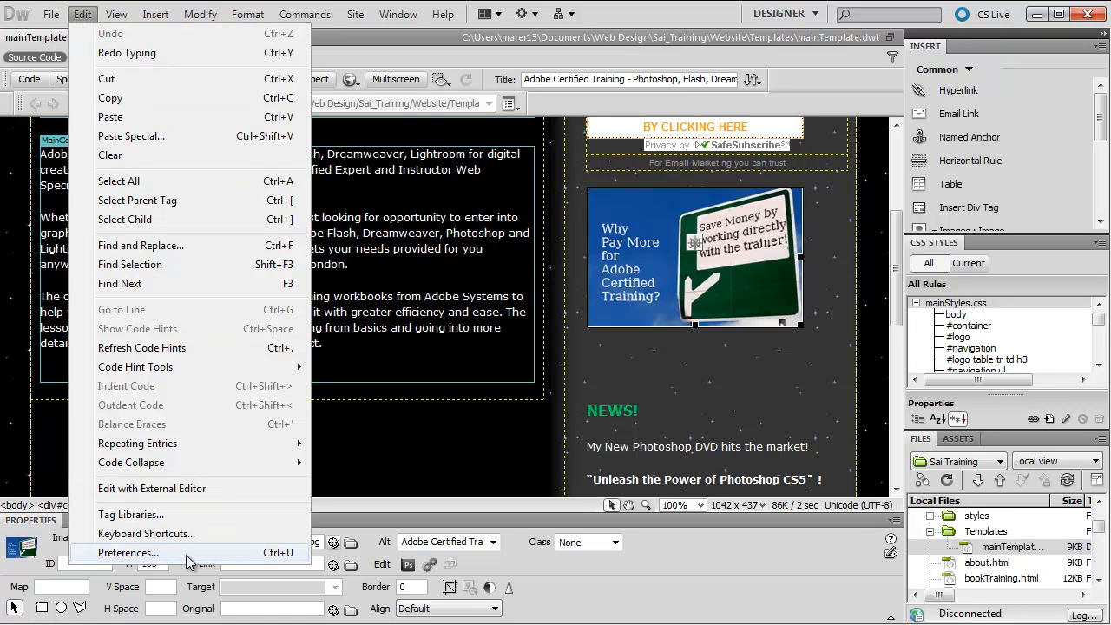
pyautogui.click(187, 553)
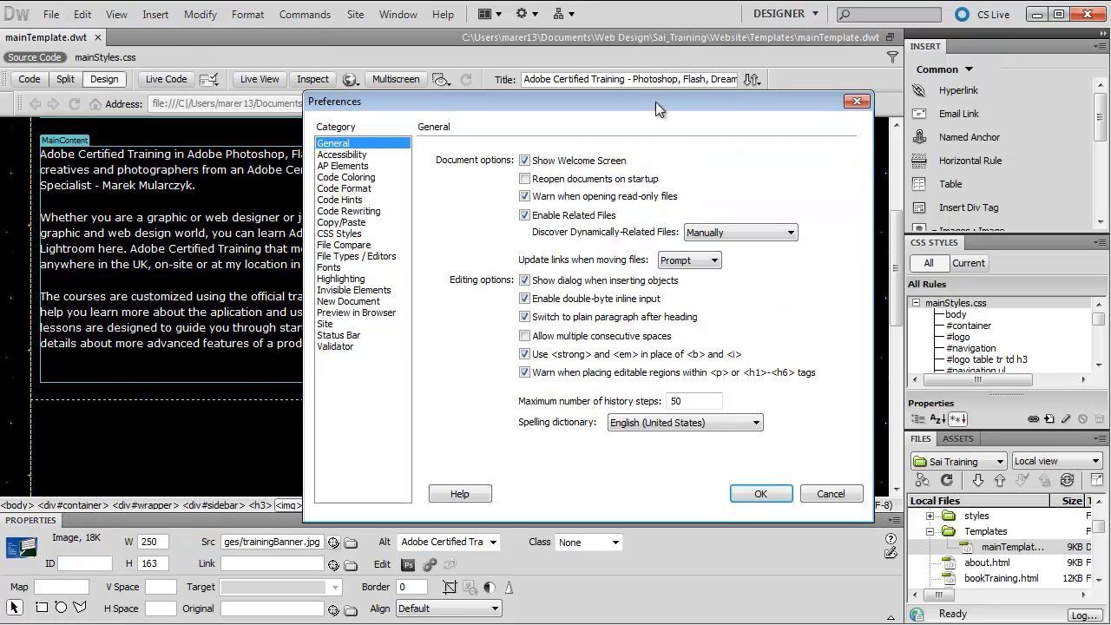
pyautogui.moveTo(656, 101); pyautogui.dragTo(615, 136)
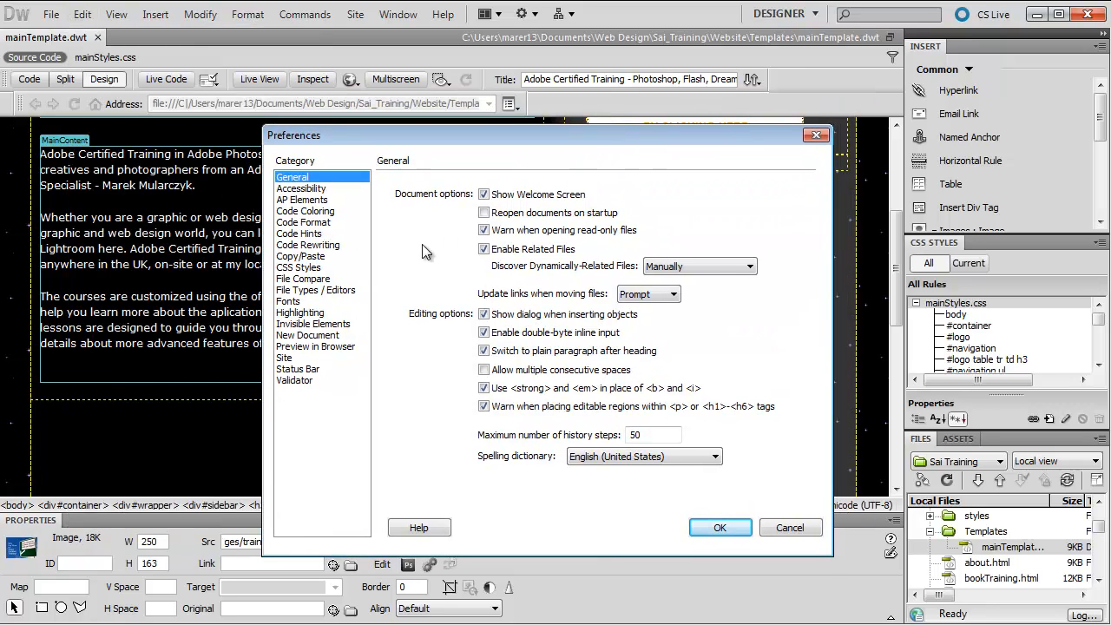
pyautogui.click(318, 294)
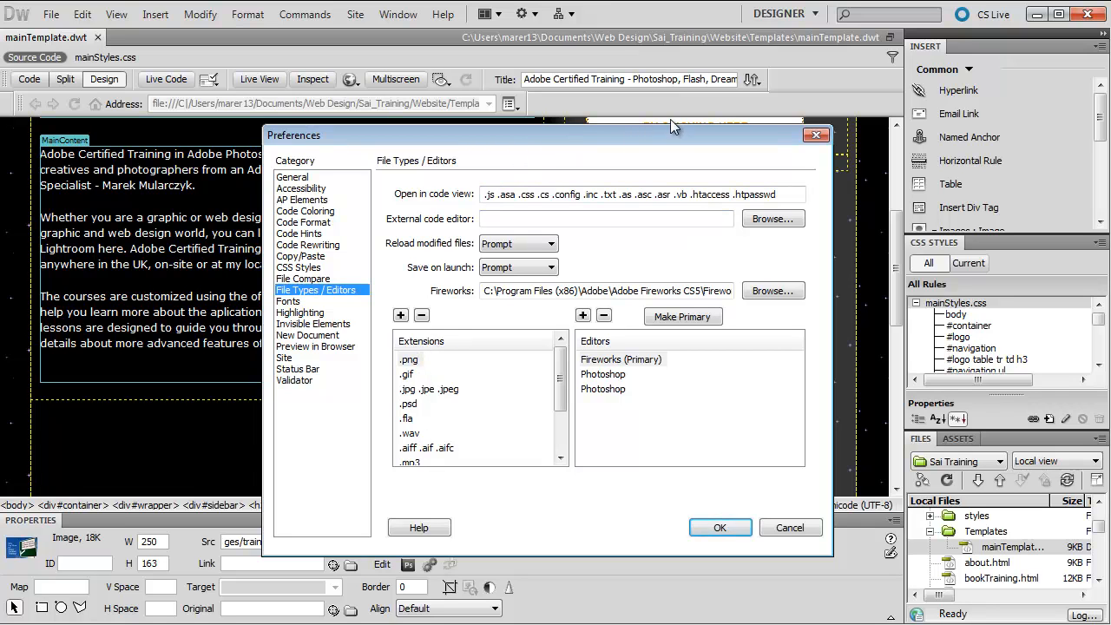
pyautogui.moveTo(497, 139); pyautogui.dragTo(540, 113)
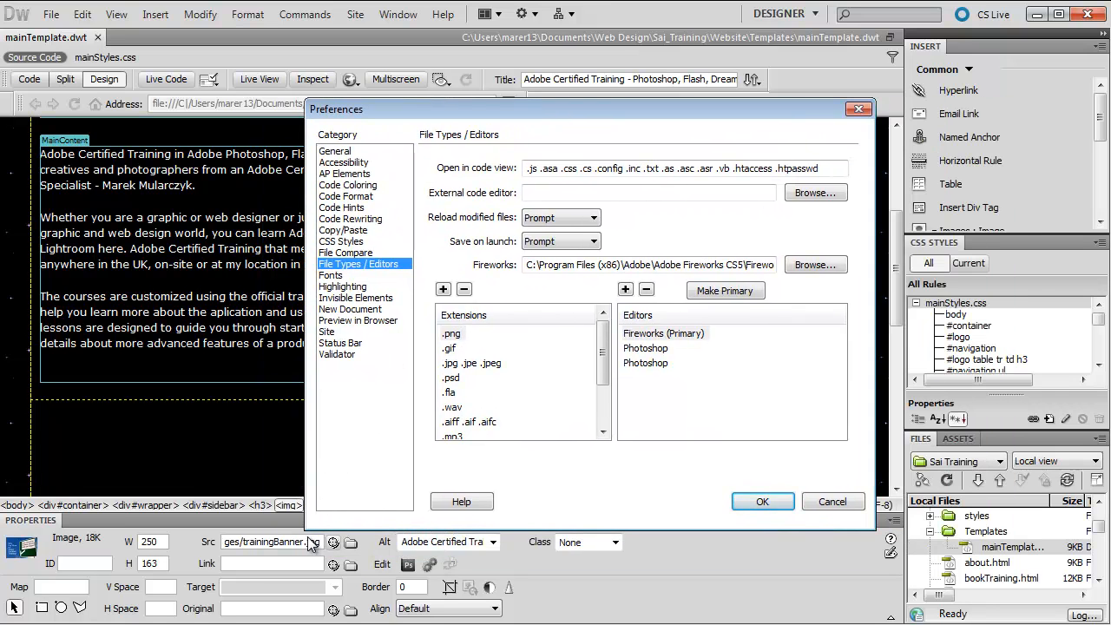
pyautogui.click(463, 362)
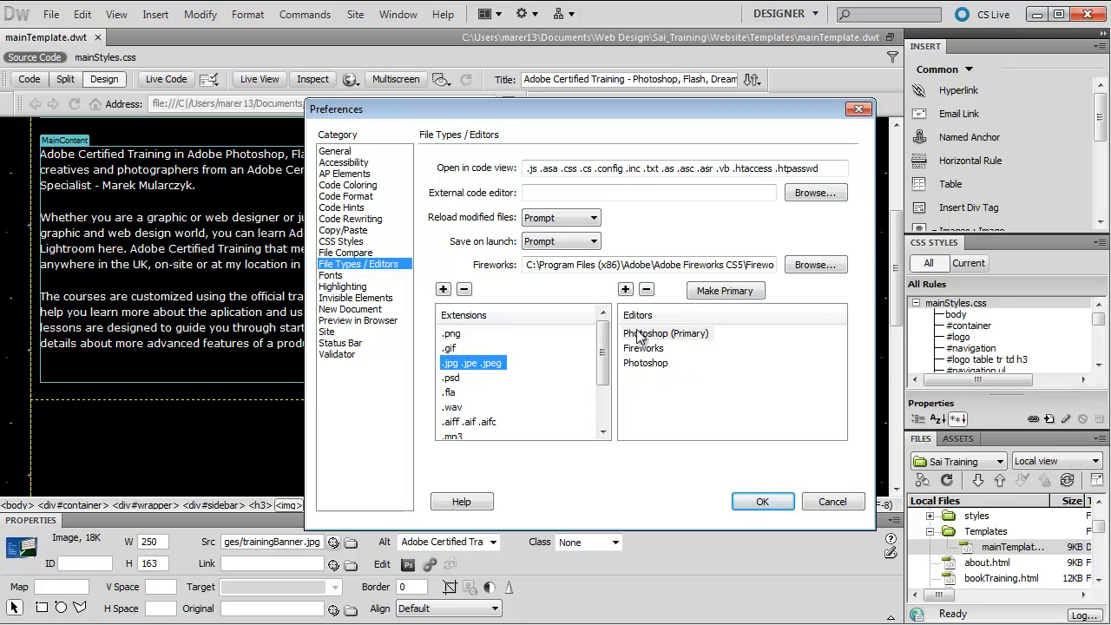
pyautogui.click(774, 501)
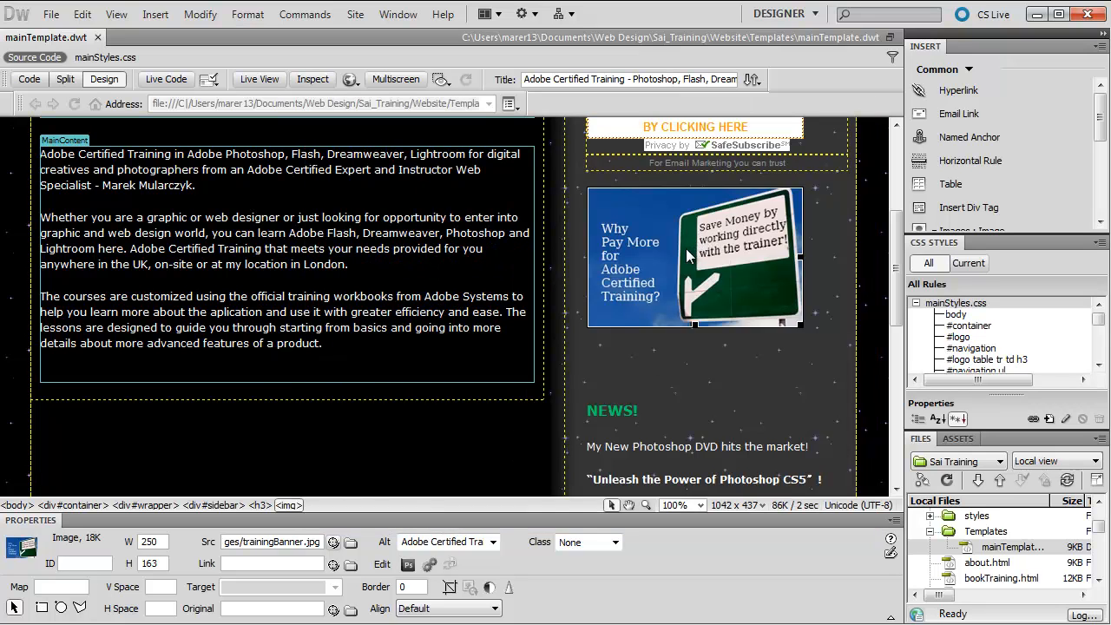
# - Open the training banner image in Photoshop, assigning the sRGB IEC61966-2.1 profile and converting it to working RGB
pyautogui.click(408, 565)
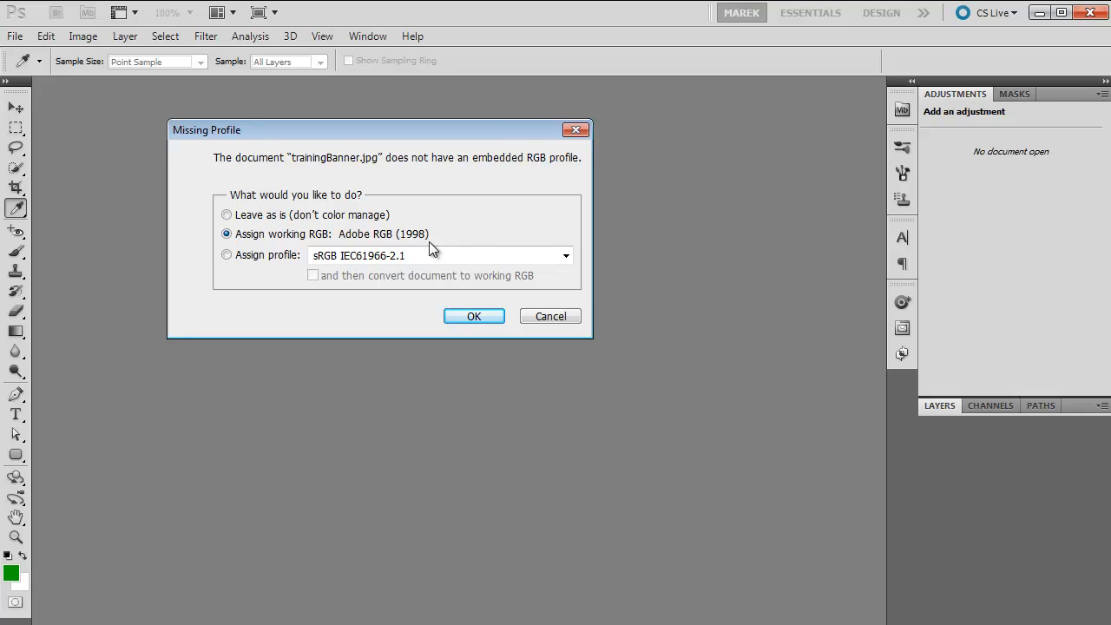
pyautogui.click(228, 254)
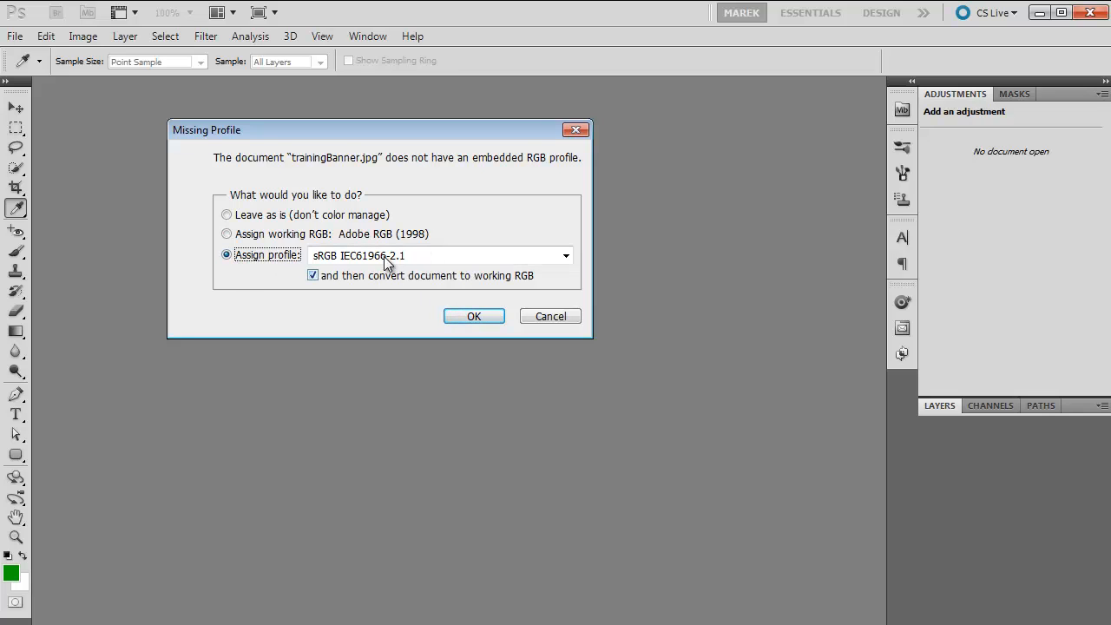
pyautogui.click(474, 316)
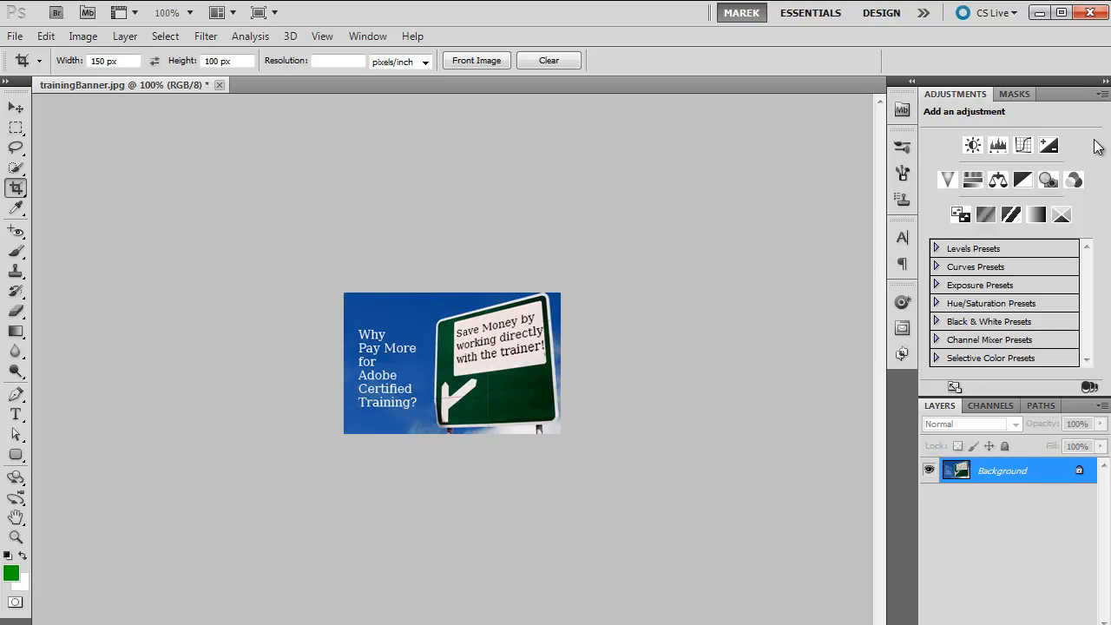
# - Start a Black & White adjustment on the training banner and place its dialog clear of the image
pyautogui.click(83, 37)
pyautogui.moveTo(219, 80)
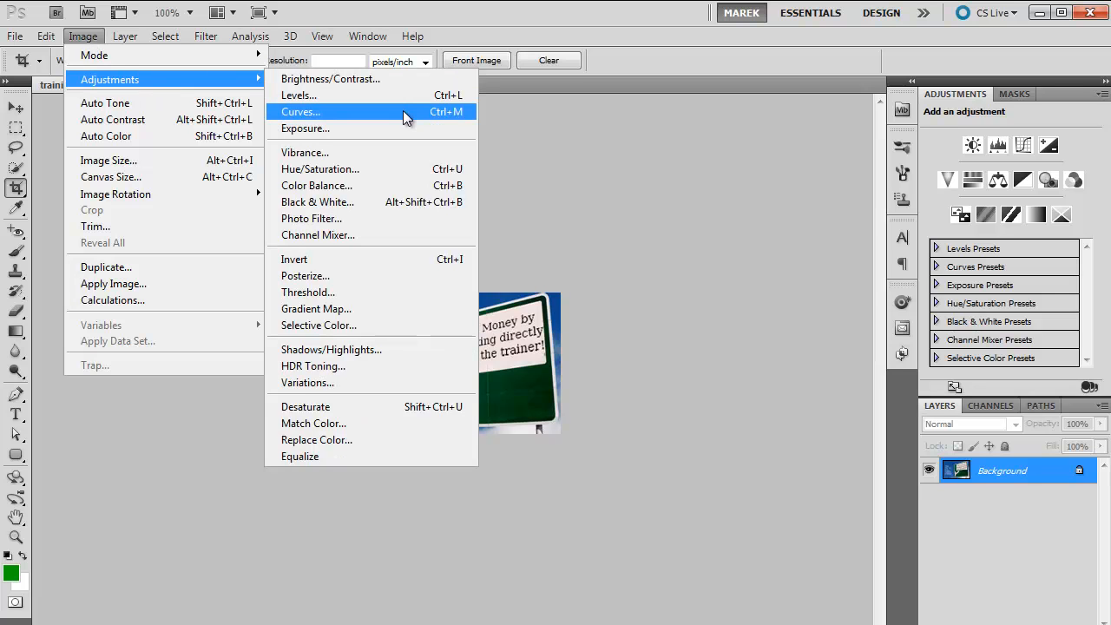
pyautogui.click(371, 201)
pyautogui.moveTo(629, 88); pyautogui.dragTo(728, 101)
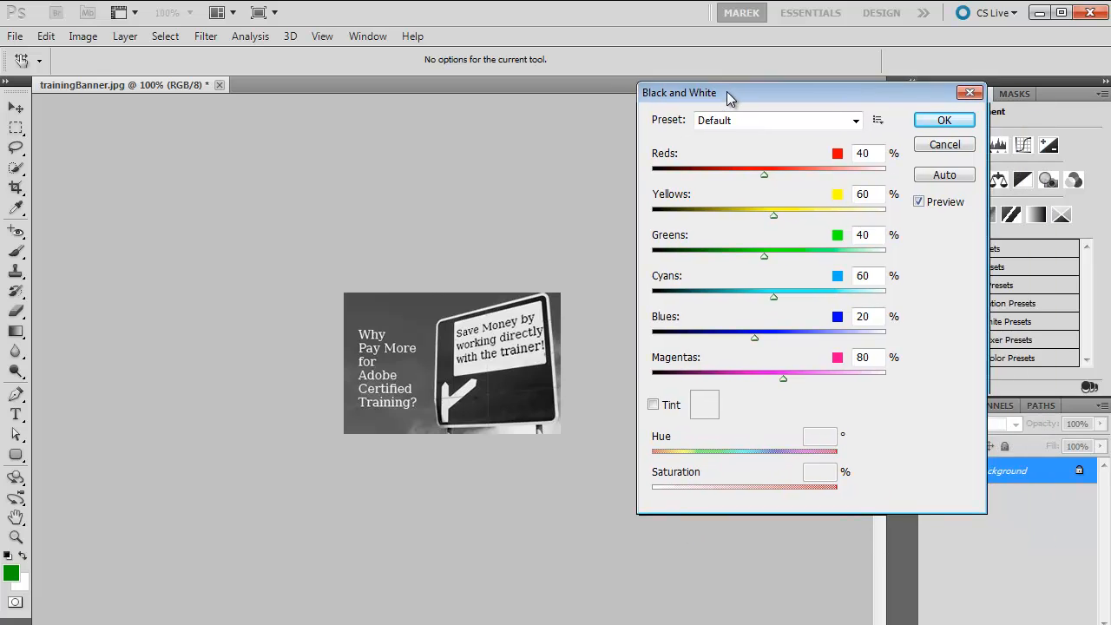
# - Try the Black and White presets on the banner, going from Blue Filter through Red Filter and back to Darker
pyautogui.click(850, 120)
pyautogui.click(786, 170)
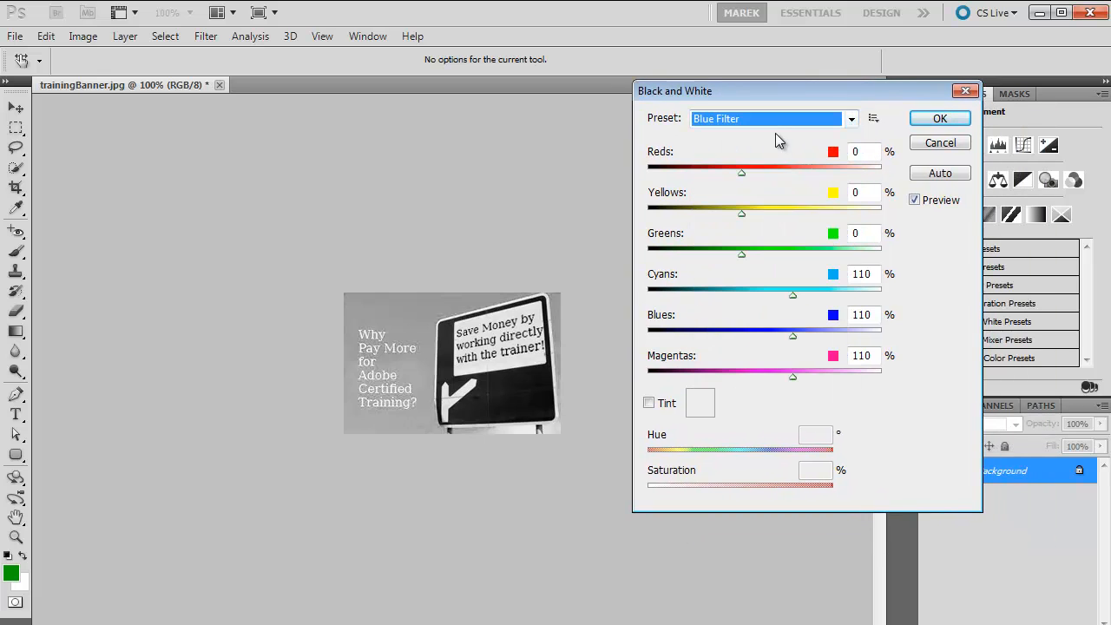
pyautogui.press('Down')
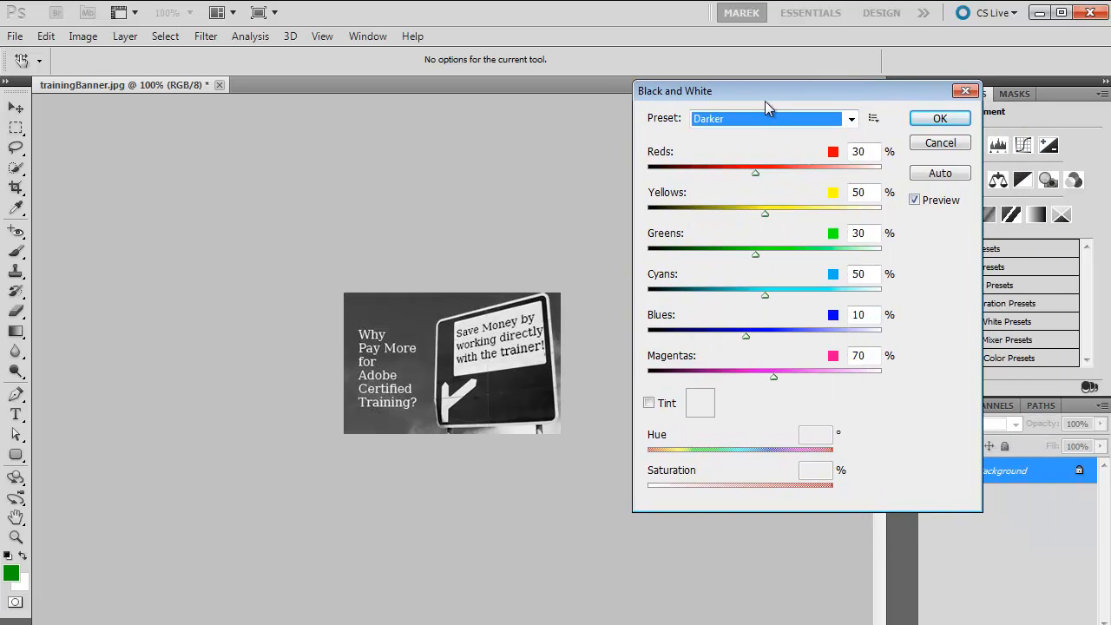
pyautogui.press('Down')
pyautogui.press('Down')
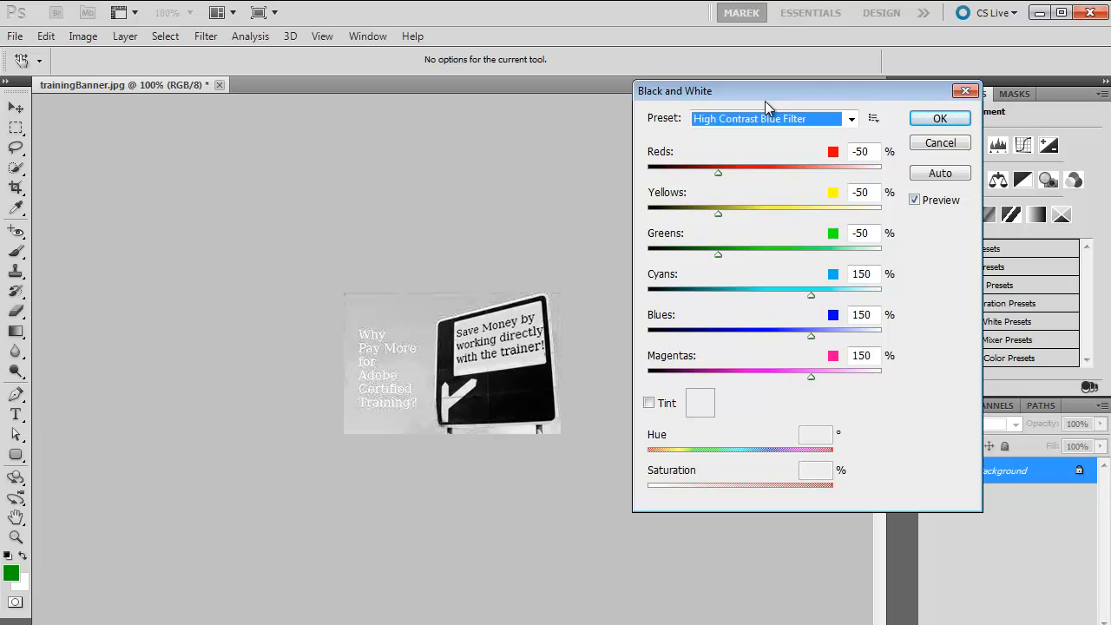
pyautogui.press('Down')
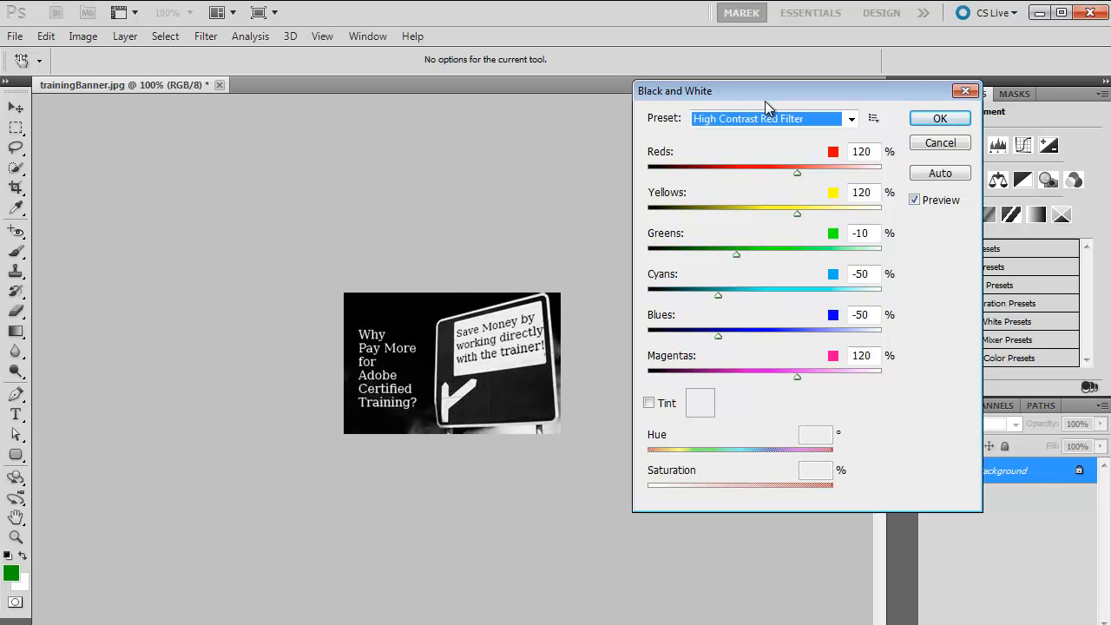
pyautogui.press('Down')
pyautogui.press('Down')
pyautogui.press('Down')
pyautogui.press('Down')
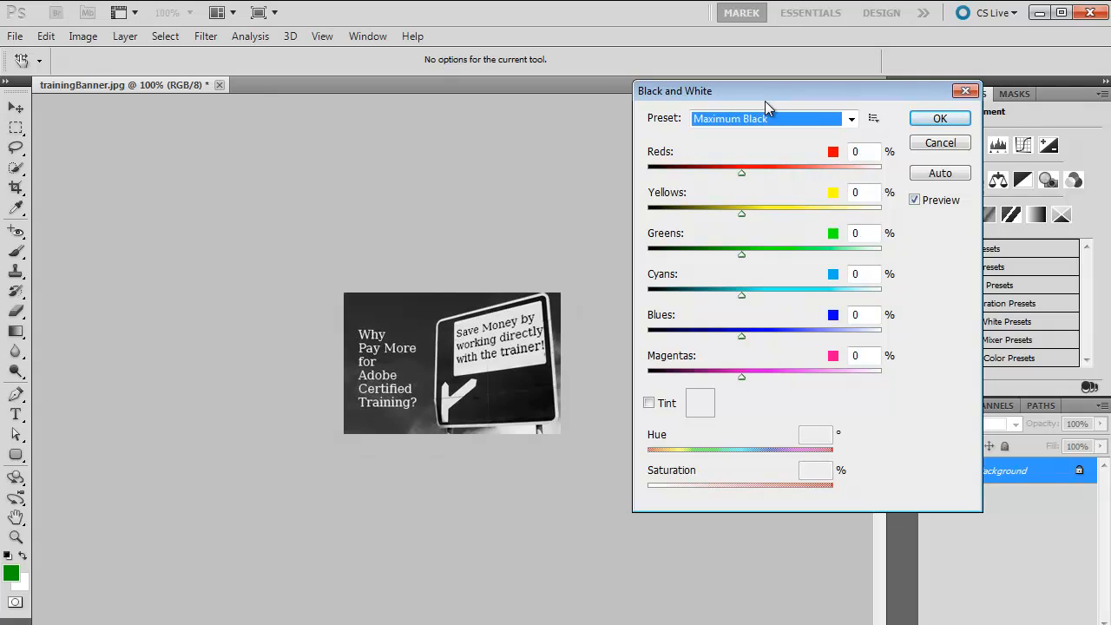
pyautogui.press('Down')
pyautogui.press('Down')
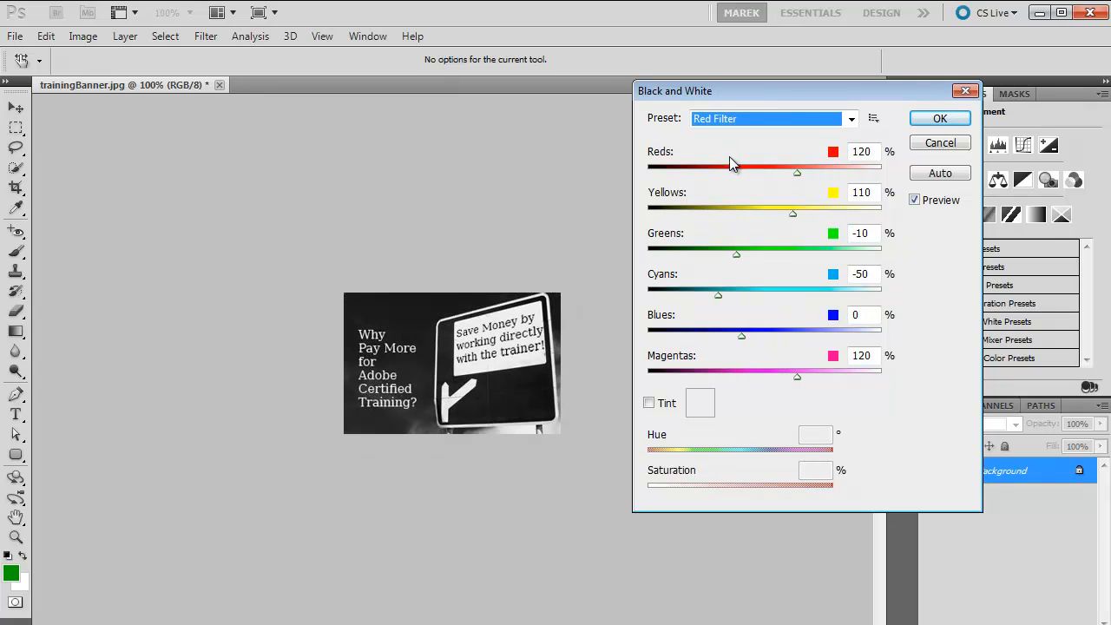
pyautogui.click(852, 122)
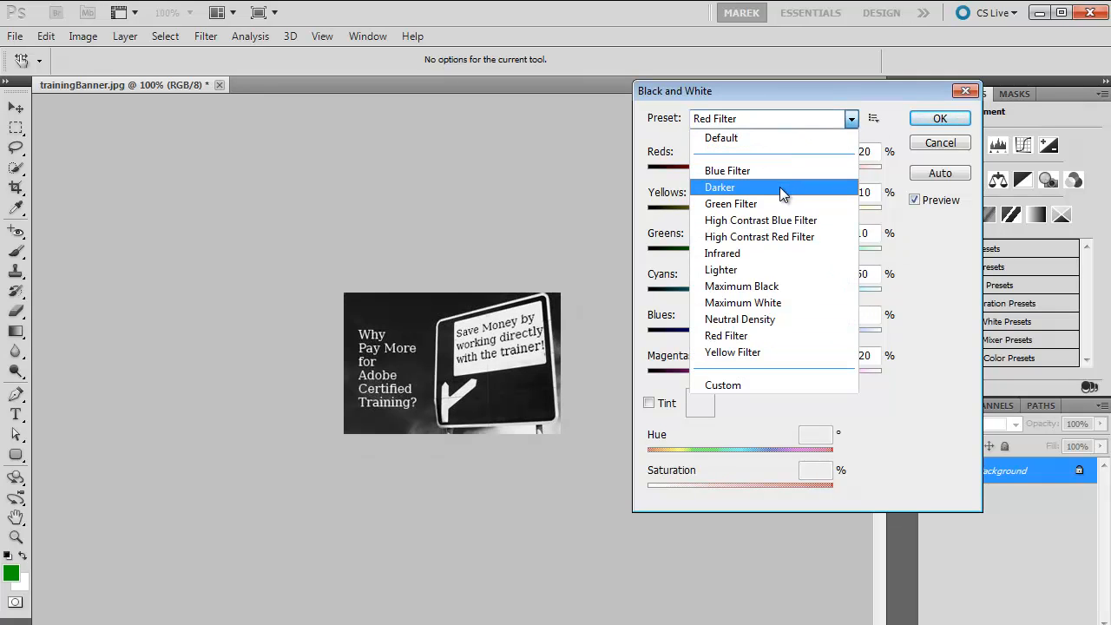
pyautogui.click(780, 187)
# - Apply the Black and White adjustment to the banner with the Red Filter preset
pyautogui.click(849, 121)
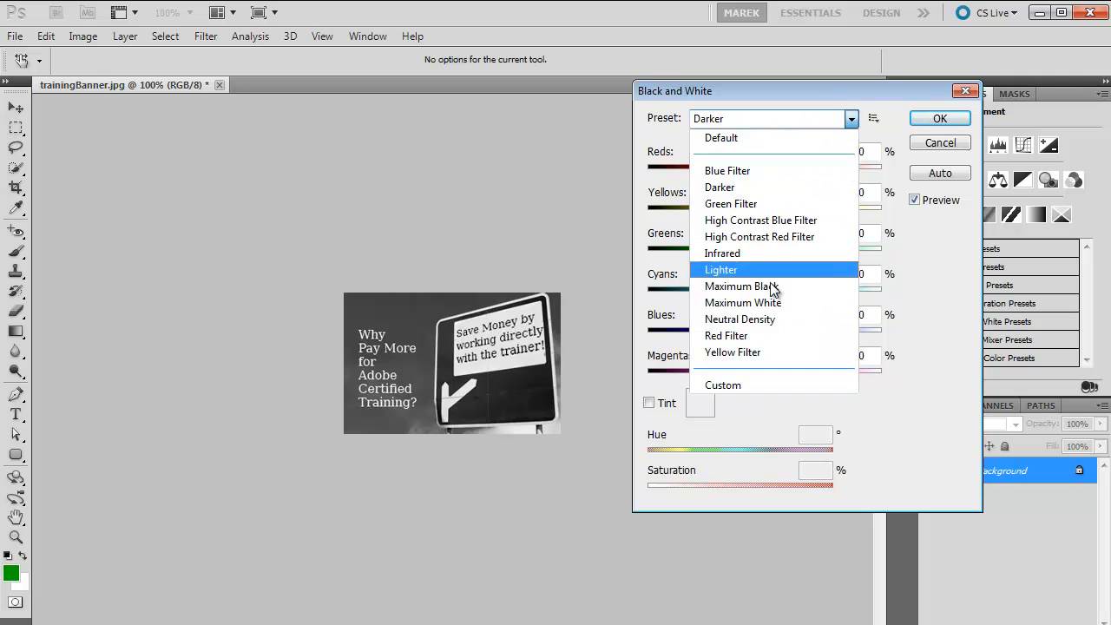
pyautogui.click(758, 334)
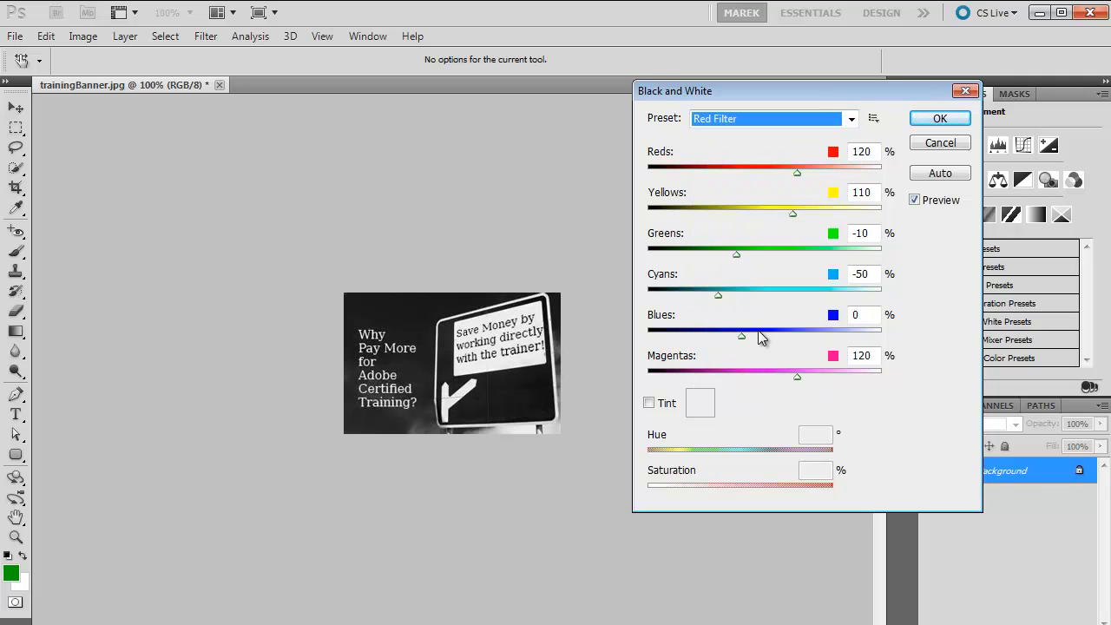
pyautogui.click(940, 118)
# - Close trainingBanner.jpg, saving it as a baseline standard JPEG at quality 12, and return to Dreamweaver
pyautogui.press('c')
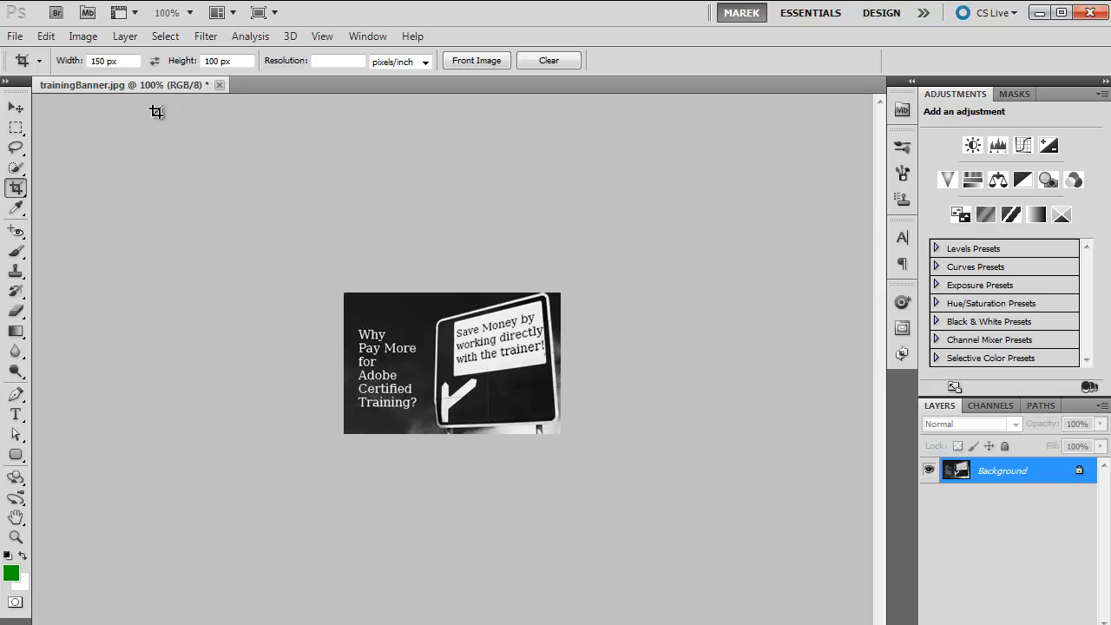
pyautogui.click(218, 85)
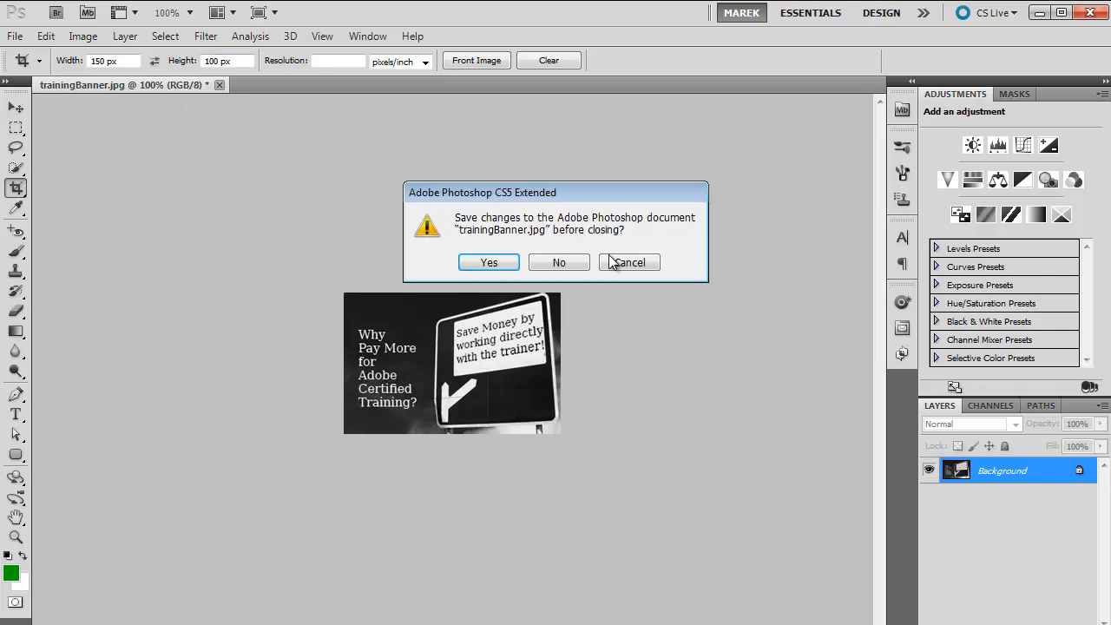
pyautogui.click(490, 263)
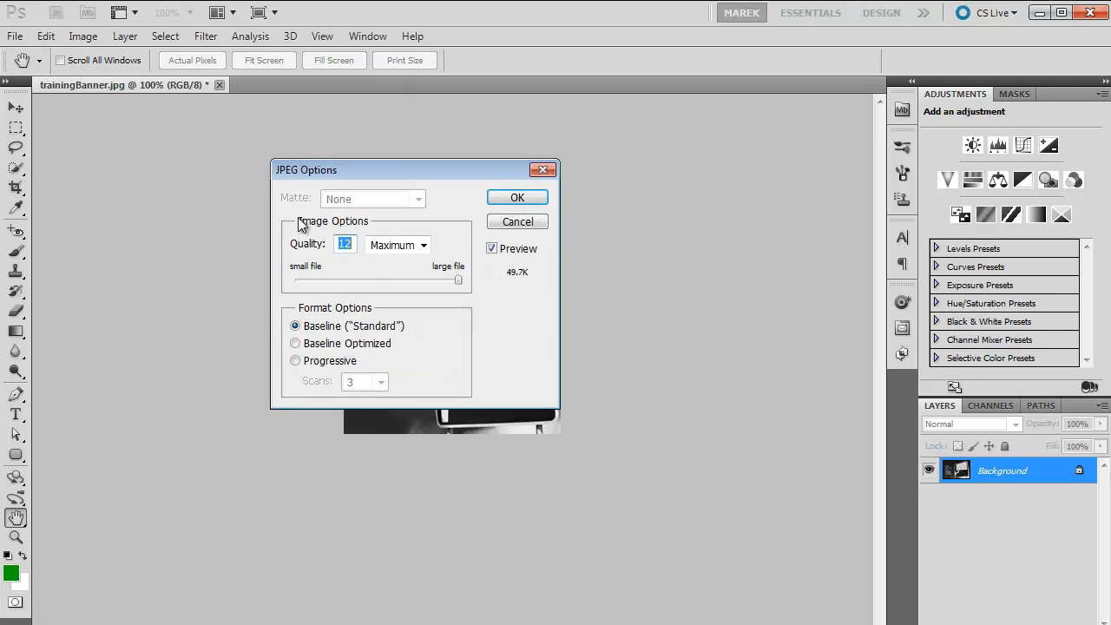
pyautogui.click(518, 198)
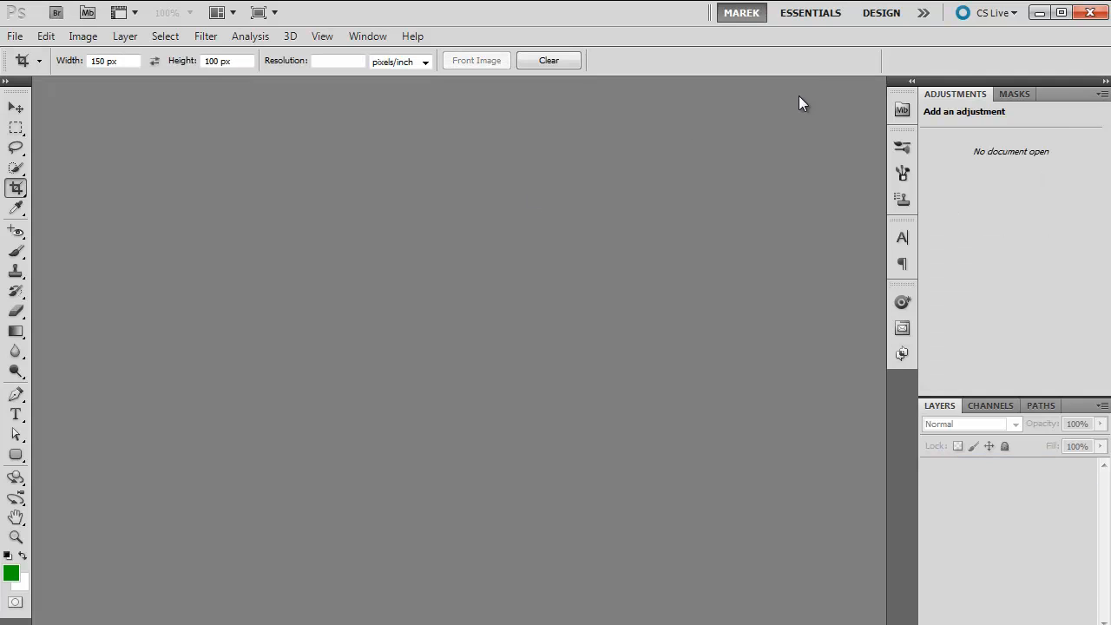
pyautogui.click(1039, 12)
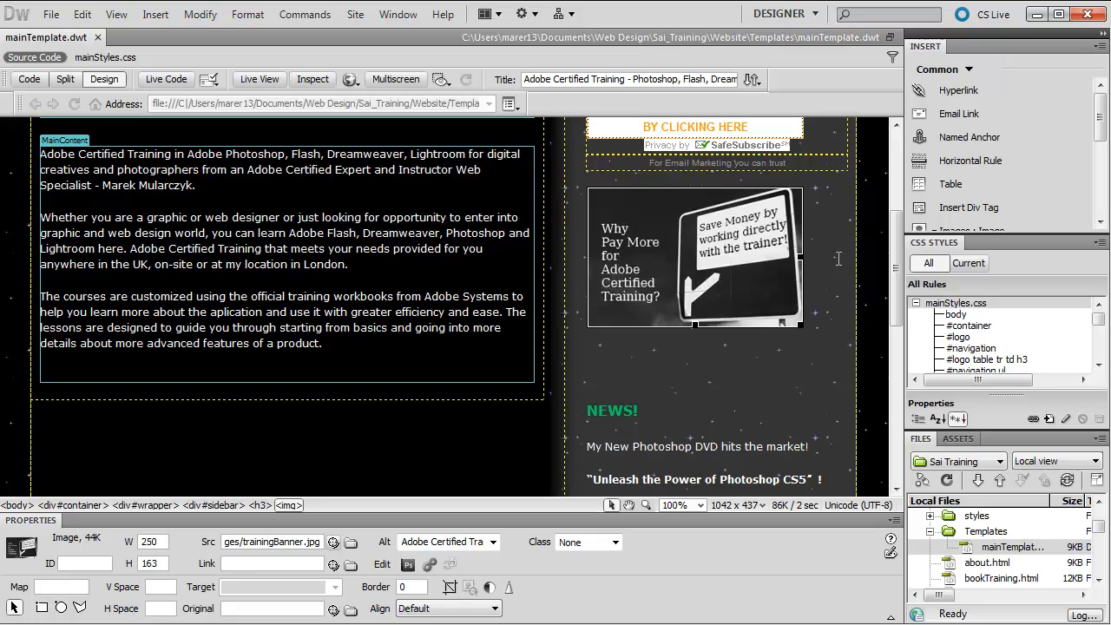
# - Open the Free Download section's image in Photoshop, assigning the sRGB IEC61966-2.1 profile and converting it to working RGB
pyautogui.moveTo(896, 269); pyautogui.dragTo(870, 314)
pyautogui.click(801, 293)
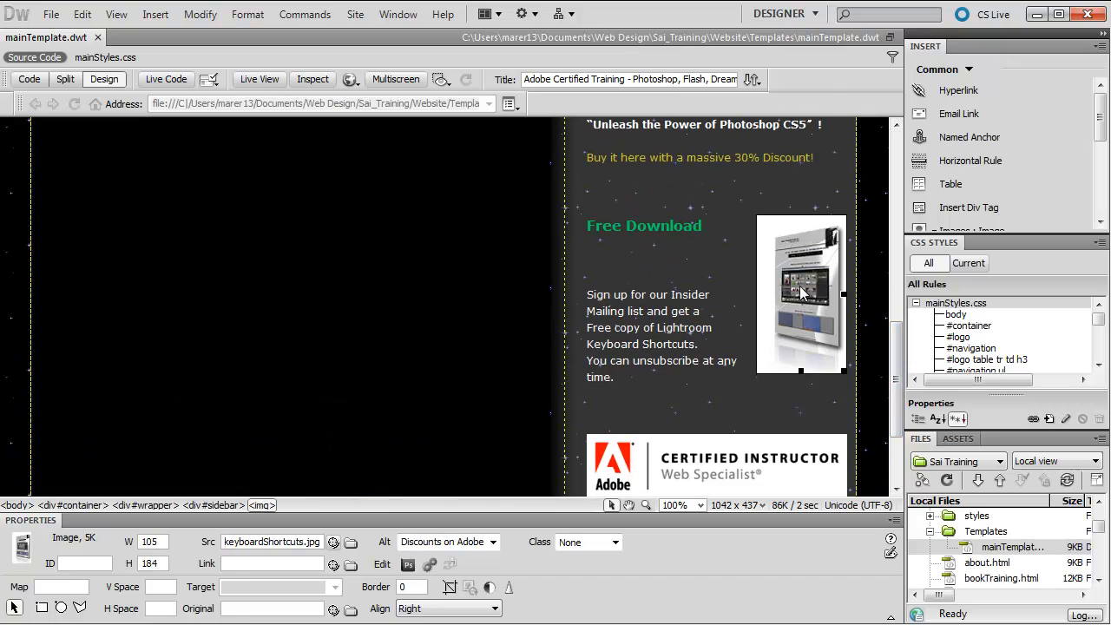
pyautogui.click(408, 565)
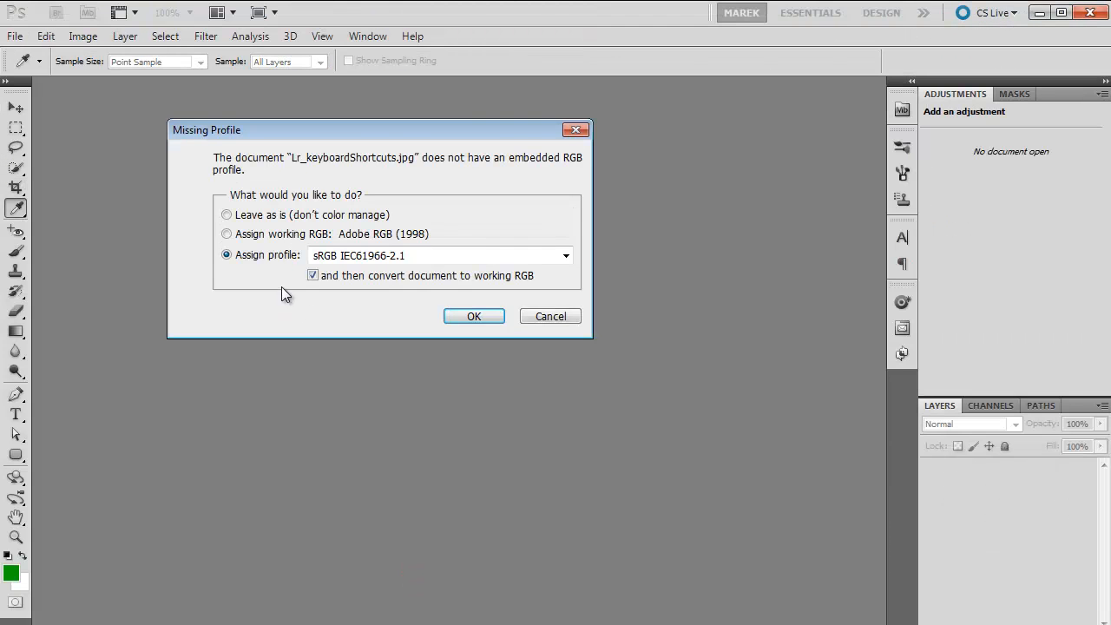
pyautogui.click(470, 315)
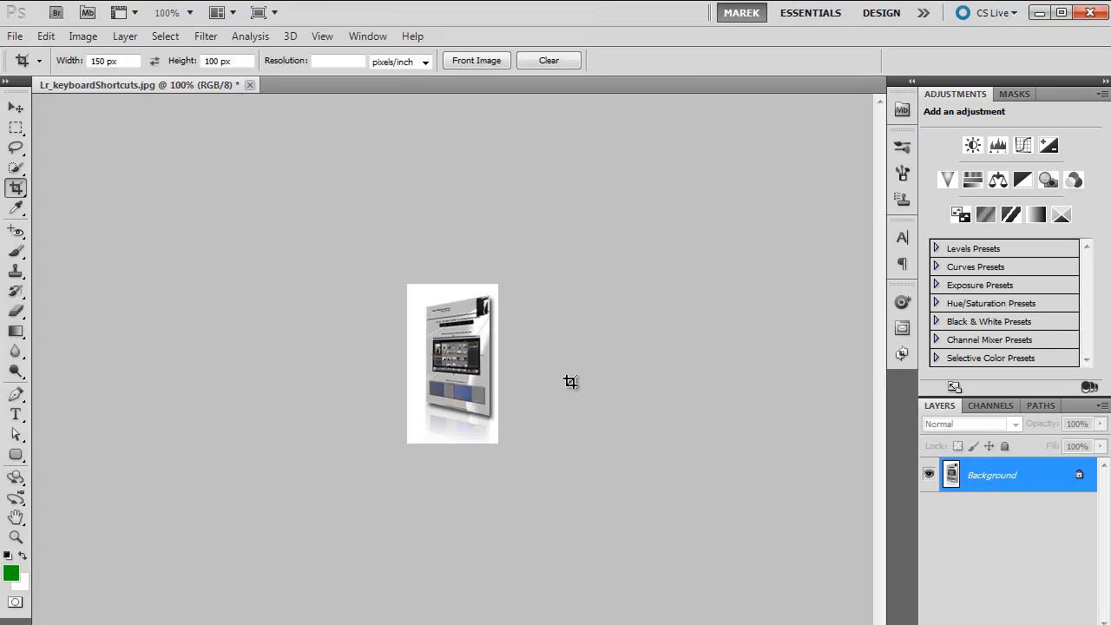
# - Start a Curves adjustment on the image, lowering the RGB curve's midtones and adding a highlight point at input 197, output 199
pyautogui.click(84, 36)
pyautogui.moveTo(153, 80)
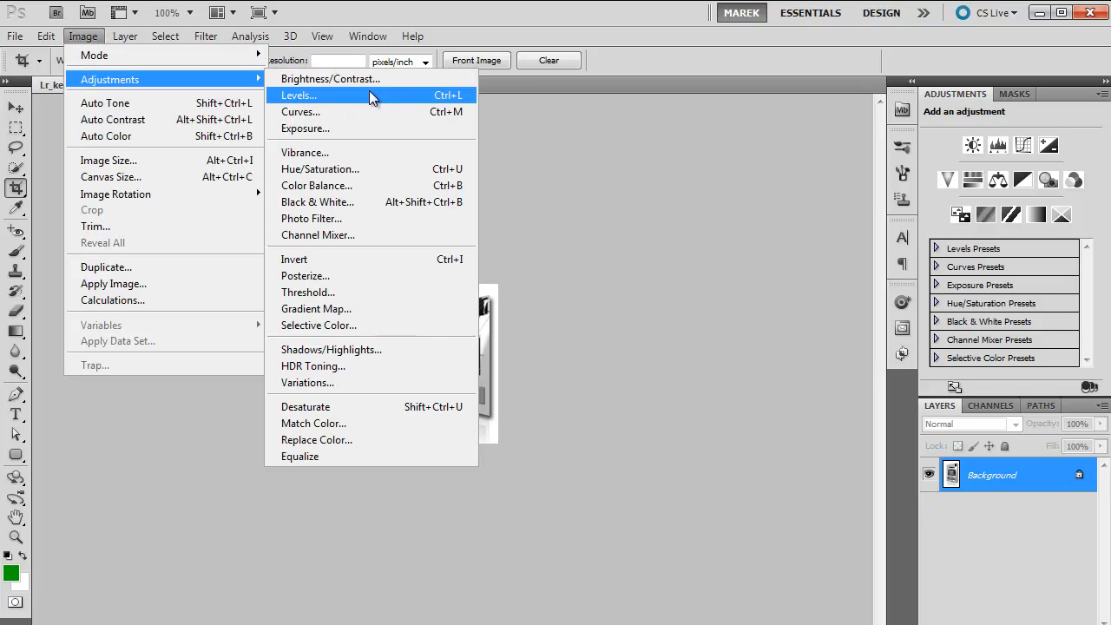
pyautogui.click(359, 113)
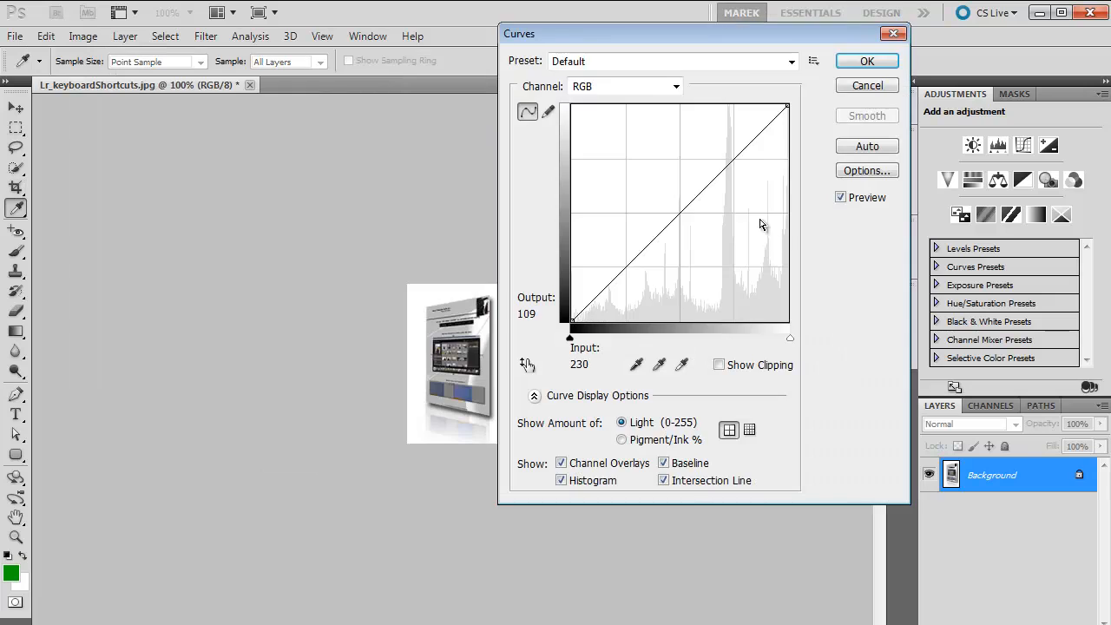
pyautogui.moveTo(727, 41); pyautogui.dragTo(805, 135)
pyautogui.click(613, 492)
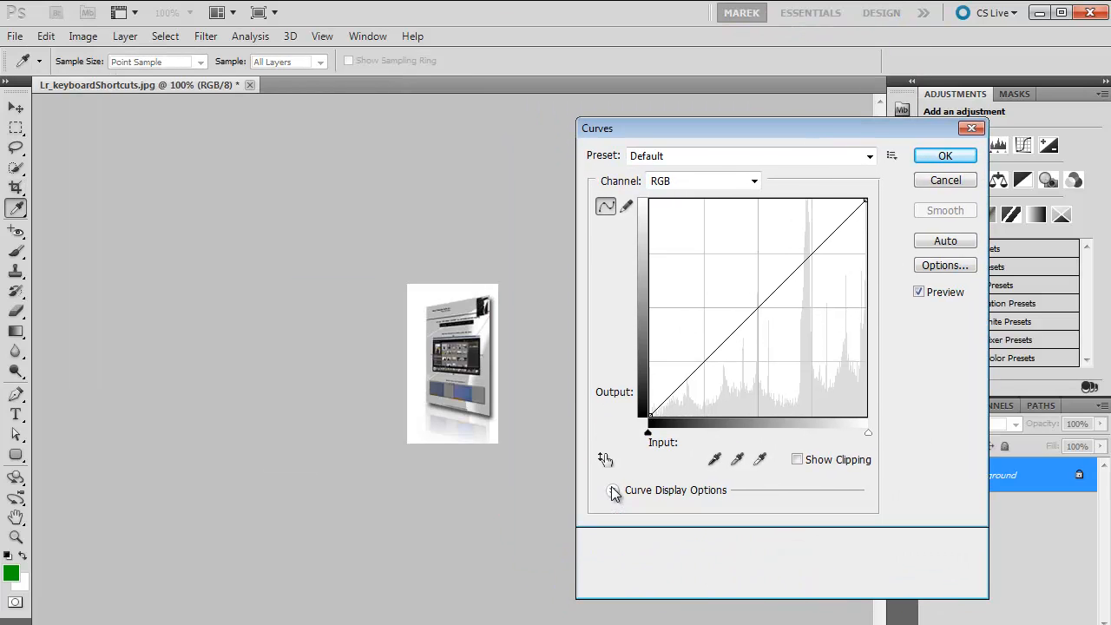
pyautogui.moveTo(752, 314)
pyautogui.mouseDown()
pyautogui.moveTo(755, 297)
pyautogui.moveTo(770, 315)
pyautogui.mouseUp()
pyautogui.moveTo(819, 259); pyautogui.dragTo(817, 247)
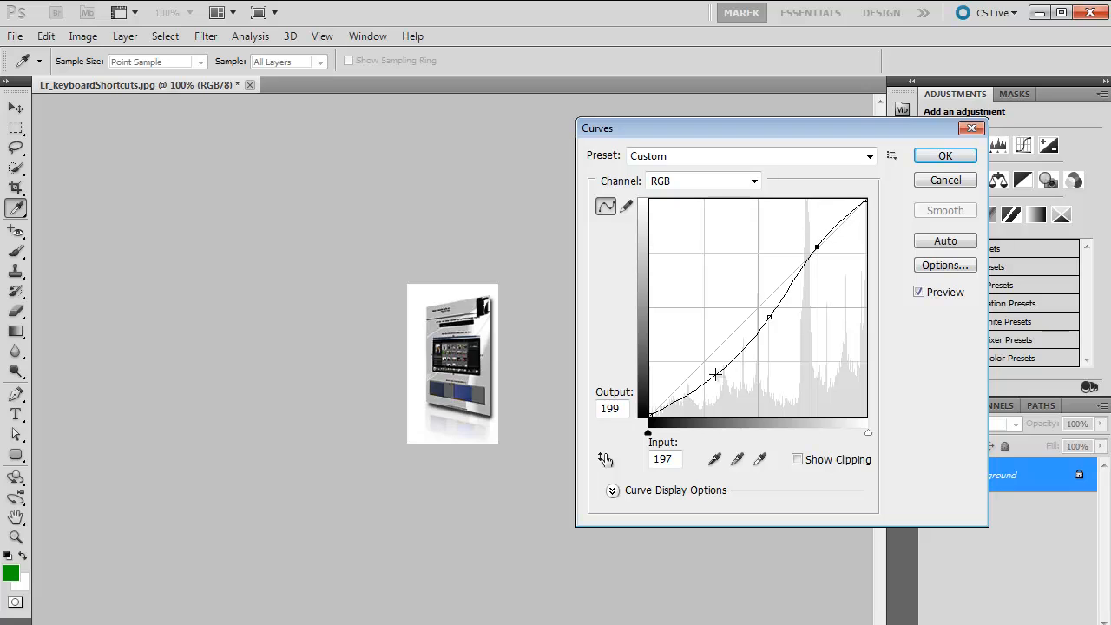
# - Add a shadow point to the curve at input 77, output 29, compare with the preview off and on, and apply the adjustment
pyautogui.click(716, 383)
pyautogui.moveTo(716, 383); pyautogui.dragTo(716, 391)
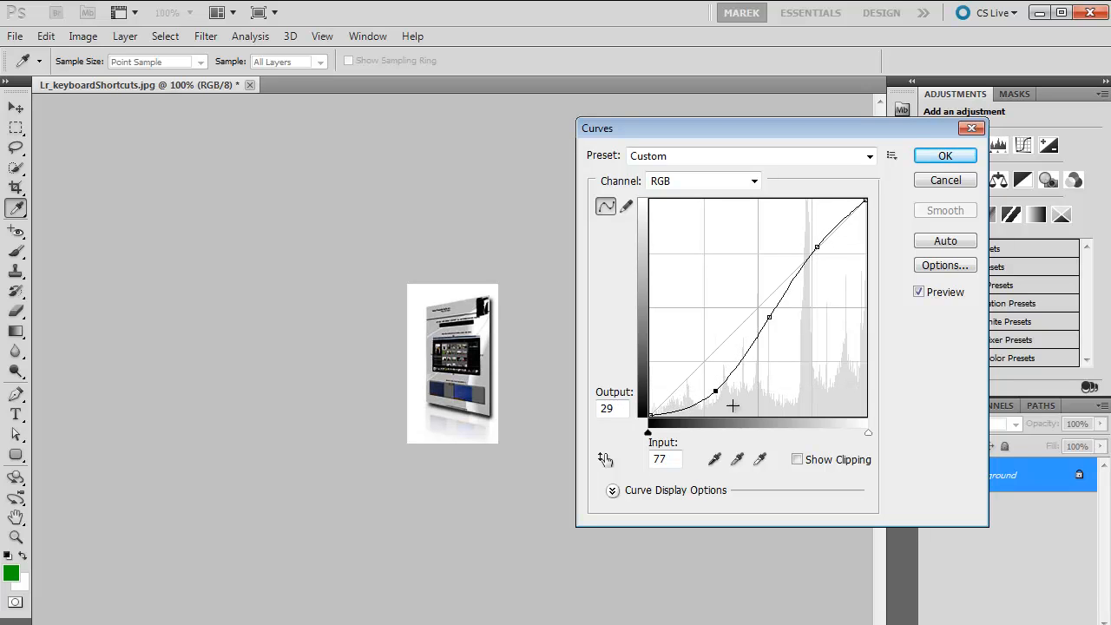
pyautogui.click(919, 292)
pyautogui.click(919, 292)
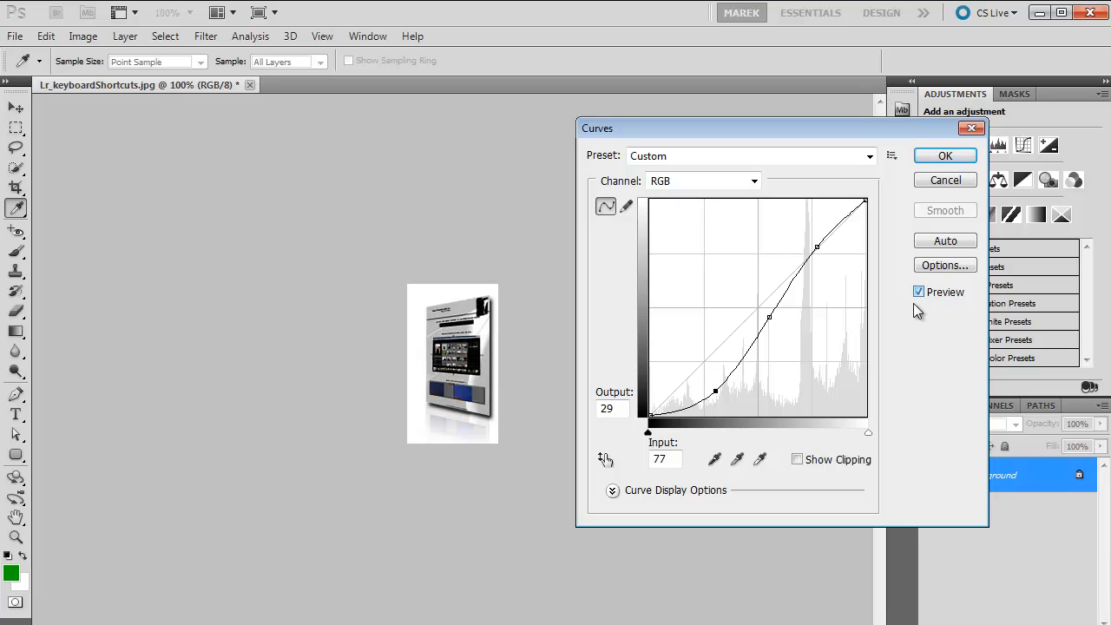
pyautogui.click(947, 155)
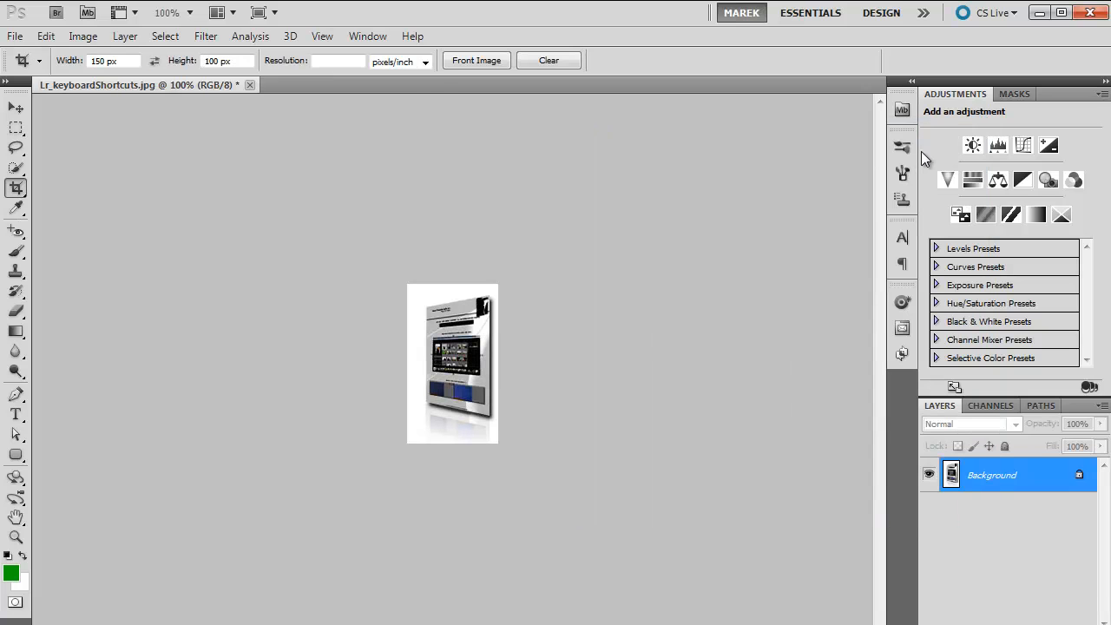
# - Close Lr_keyboardShortcuts.jpg, saving it as a baseline standard JPEG at quality 12, and return to Dreamweaver
pyautogui.click(249, 85)
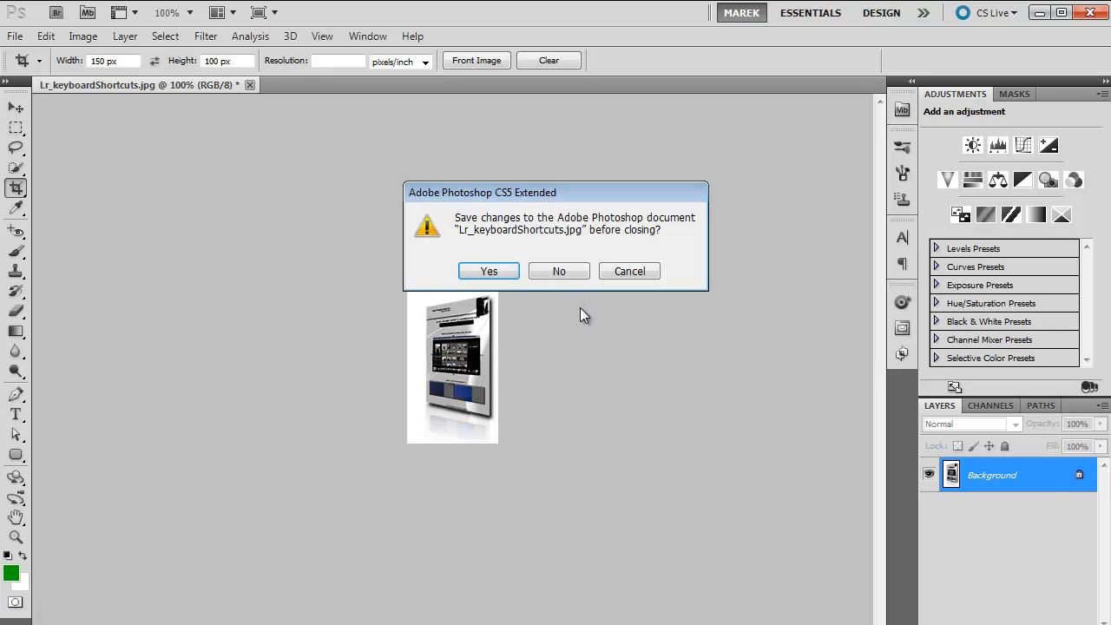
pyautogui.click(487, 271)
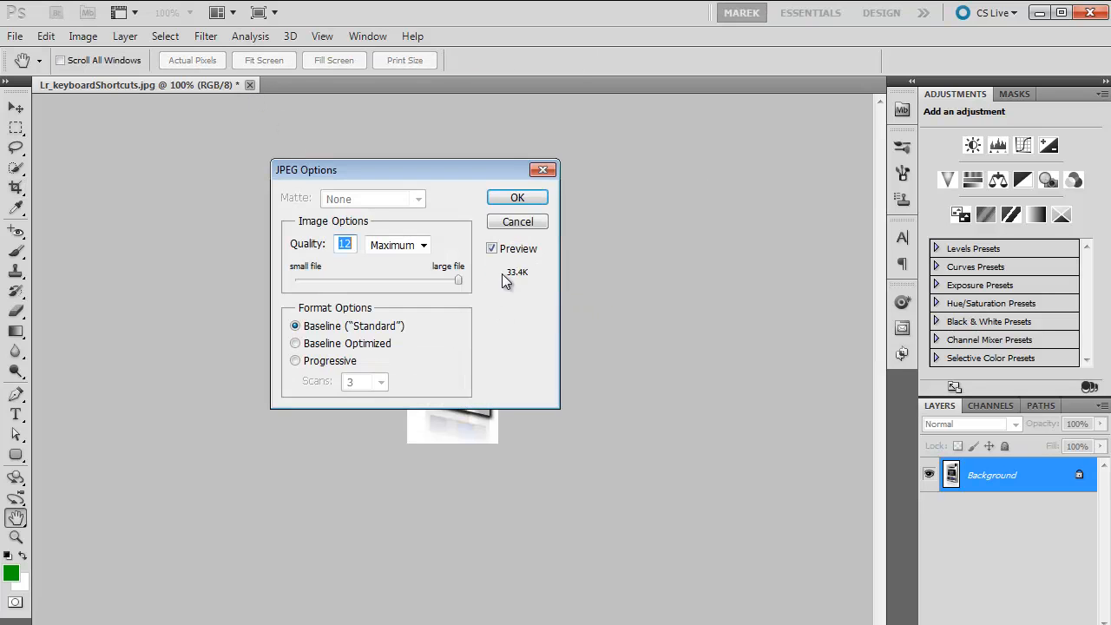
pyautogui.click(516, 200)
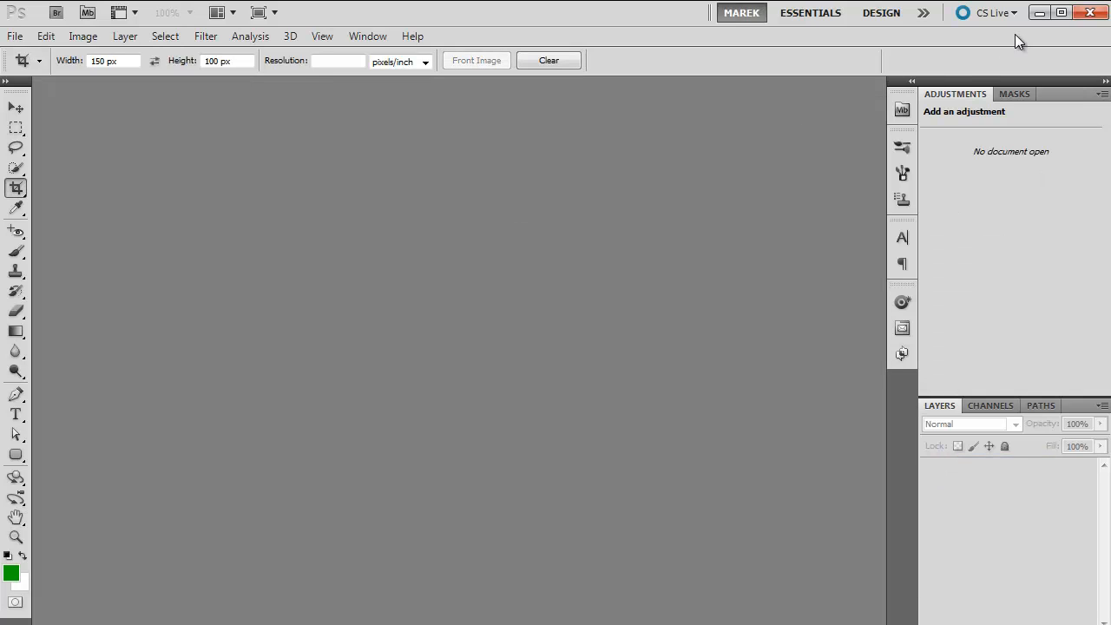
pyautogui.click(1039, 14)
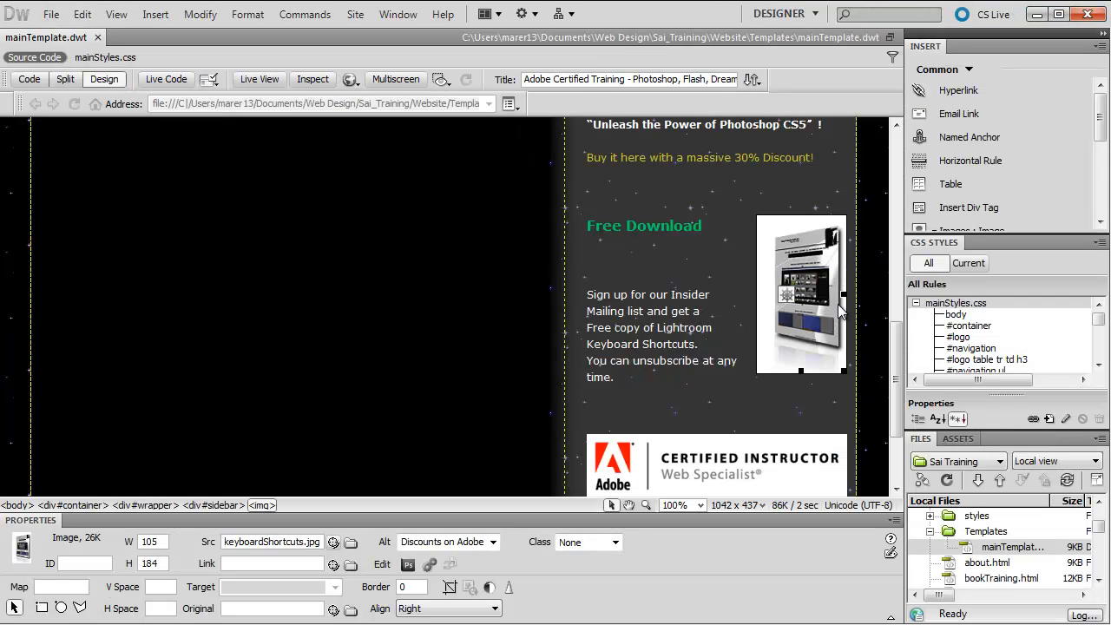